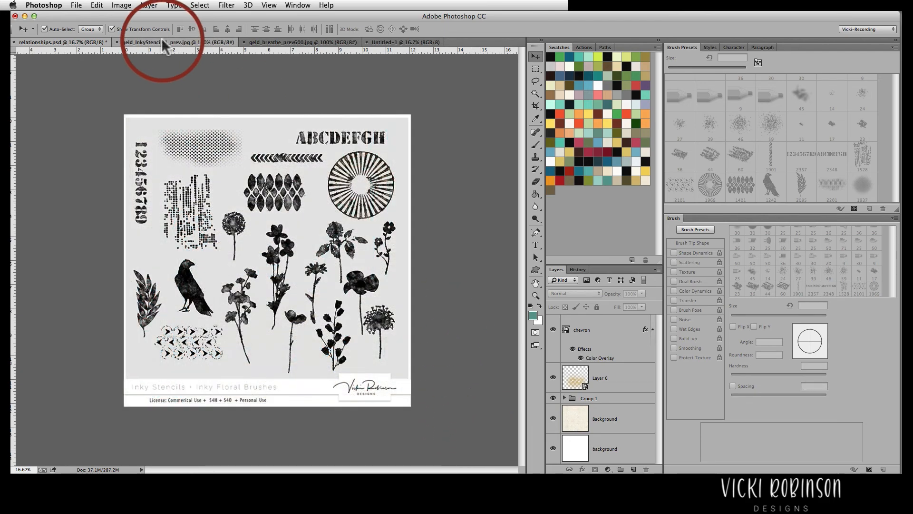
Look at the Inky Stencils brush preview image and return to relationships.psd.
{"action": "left_click", "coordinate": [161, 42]}
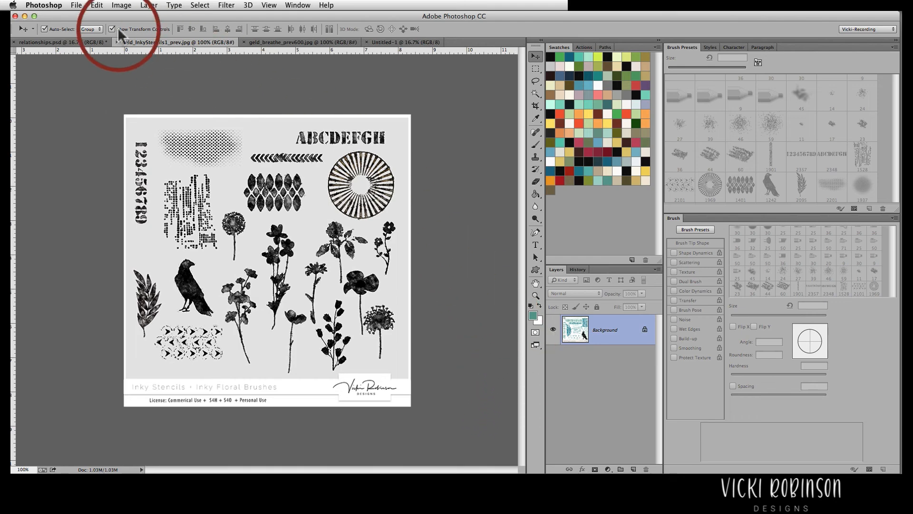
{"action": "left_click", "coordinate": [80, 41]}
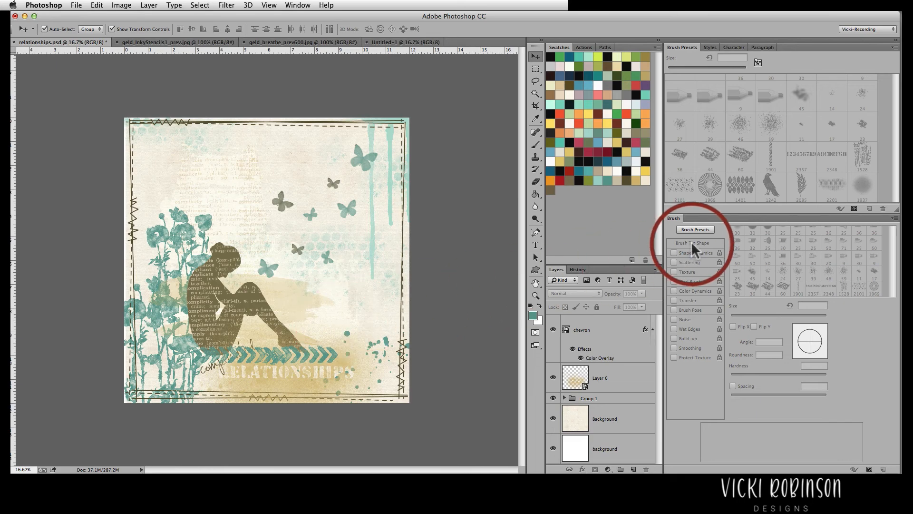
Stamp the 1969 px sunburst wheel brush in teal behind the seated figure, on a new layer directly above Layer 6.
{"action": "key", "text": "b"}
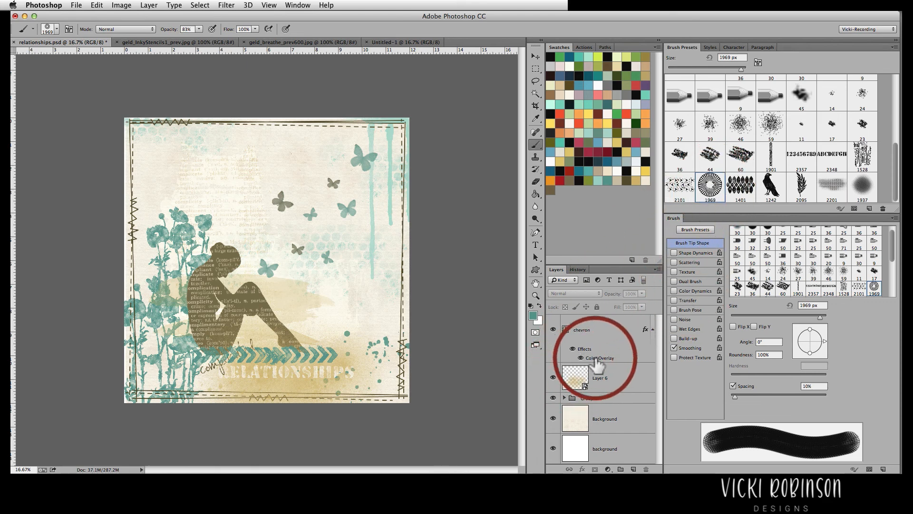
{"action": "left_click", "coordinate": [623, 385]}
{"action": "left_click", "coordinate": [635, 469]}
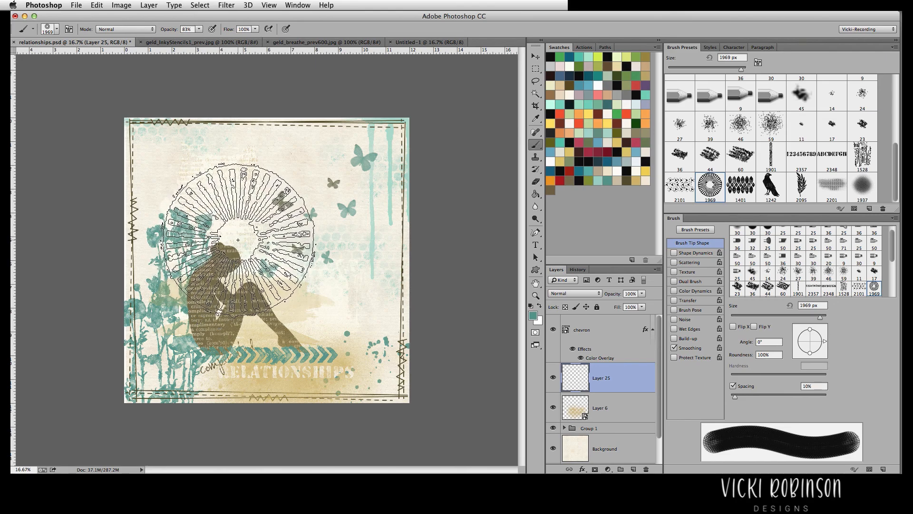
{"action": "left_click", "coordinate": [234, 244]}
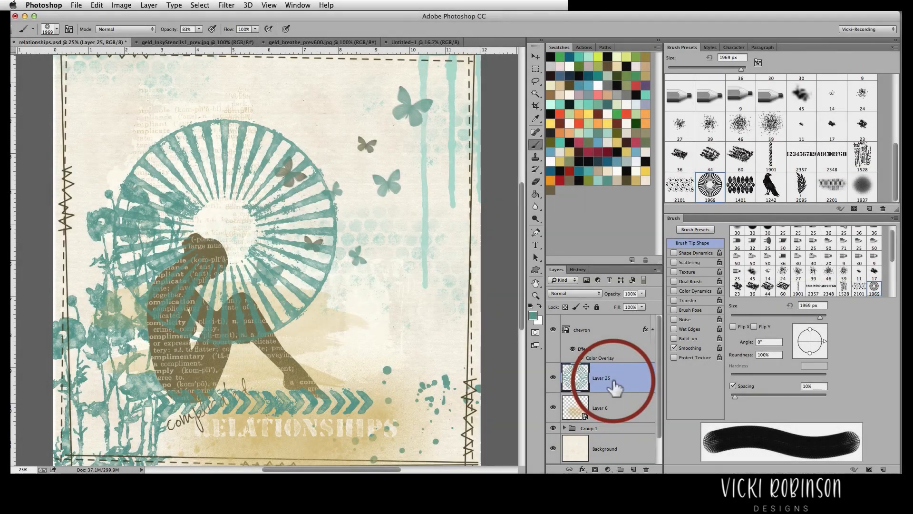
Add an empty layer above the stamped wheel and load the wheel's outline as a selection.
{"action": "left_click", "coordinate": [634, 469]}
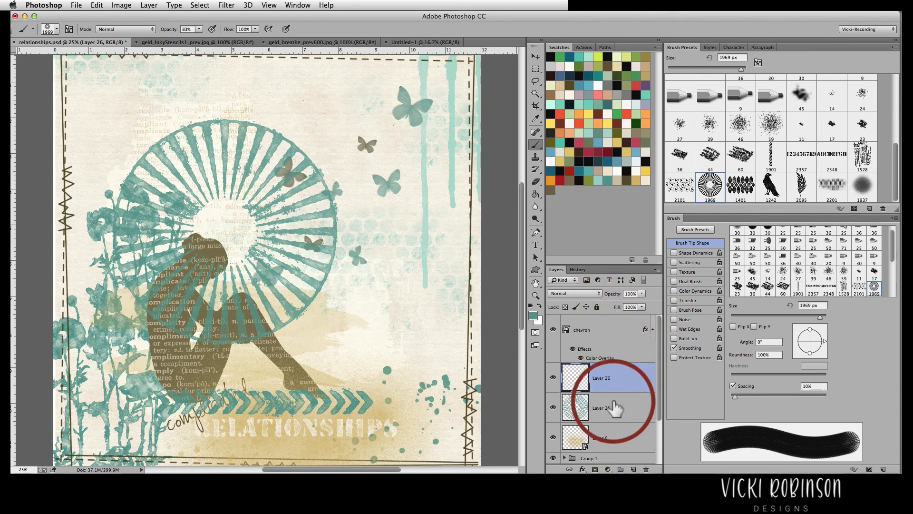
{"action": "left_click_drag", "start_coordinate": [612, 378], "coordinate": [581, 409]}
{"action": "left_click", "coordinate": [576, 409], "text": "super"}
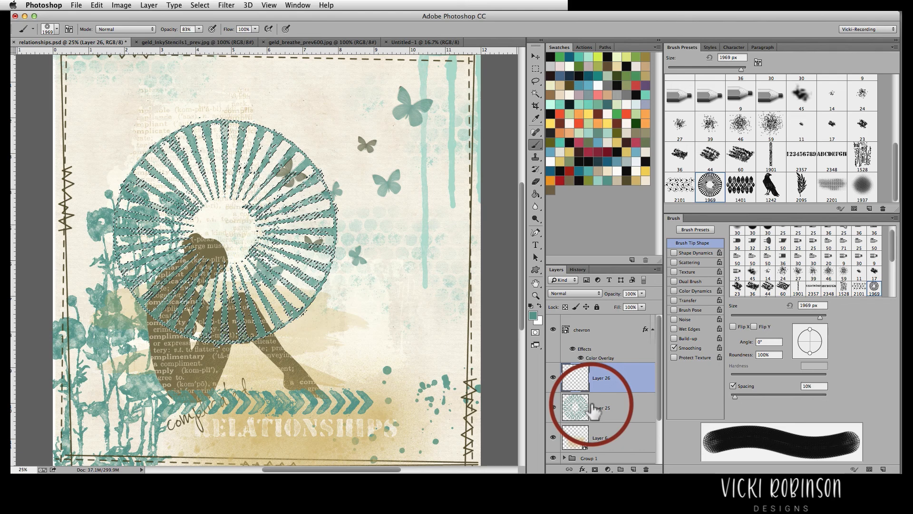
Set the foreground to tan, choose the 1937 px round spatter brush and hide the solid teal wheel layer.
{"action": "left_click", "coordinate": [636, 180]}
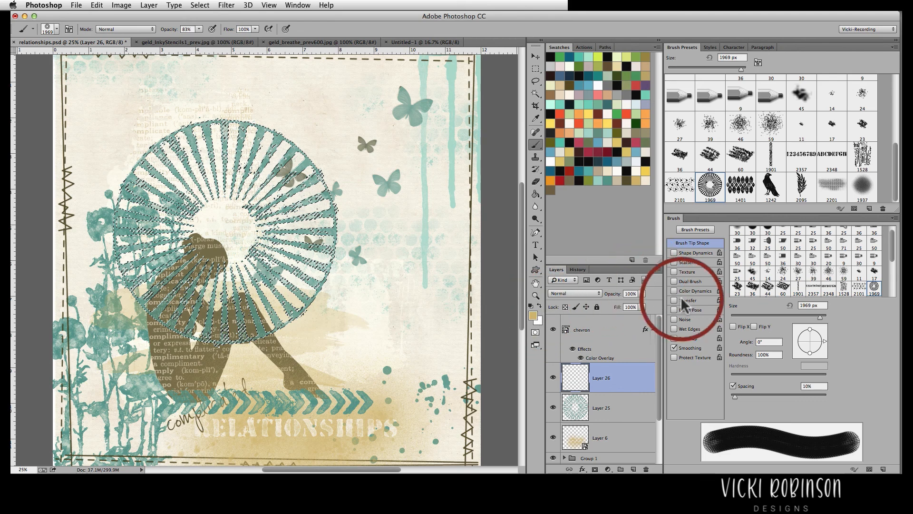
{"action": "left_click", "coordinate": [862, 186]}
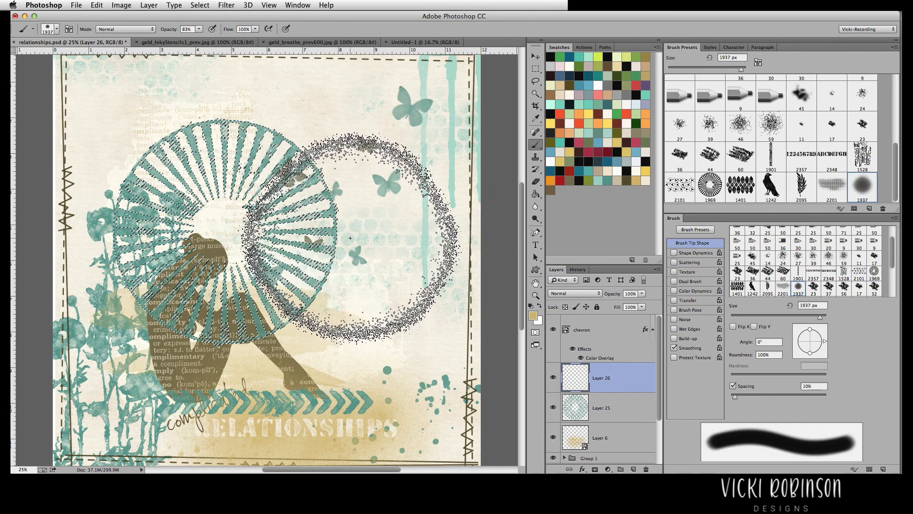
{"action": "left_click", "coordinate": [554, 409]}
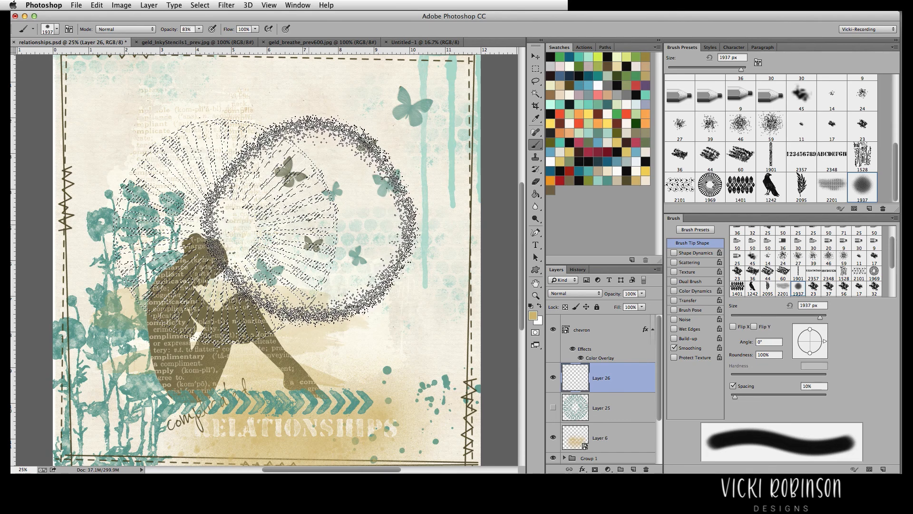
Reduce the brush size to 1000 px and dab tan around the wheel selection's outer parts on the new layer.
{"action": "key", "text": "bracketleft"}
{"action": "key", "text": "bracketleft"}
{"action": "key", "text": "bracketleft"}
{"action": "key", "text": "bracketleft"}
{"action": "key", "text": "bracketleft"}
{"action": "key", "text": "bracketleft"}
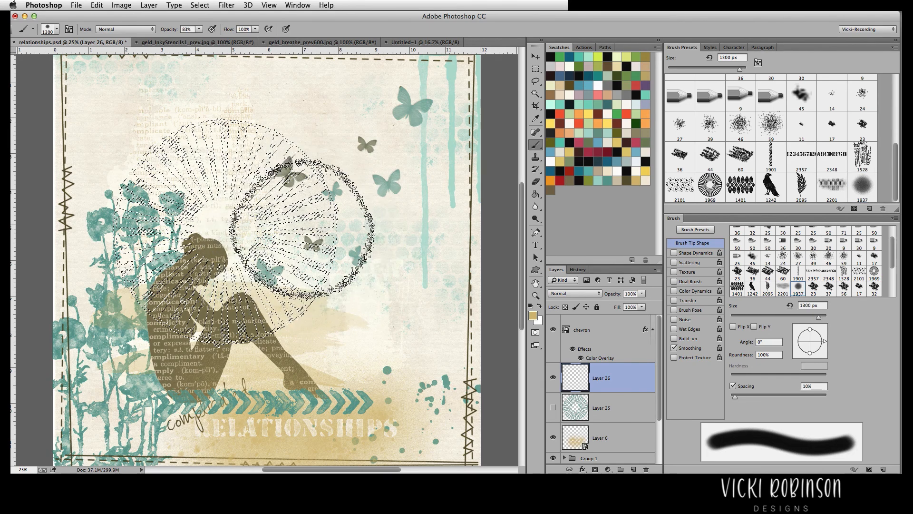
{"action": "key", "text": "bracketleft"}
{"action": "key", "text": "bracketleft"}
{"action": "key", "text": "bracketleft"}
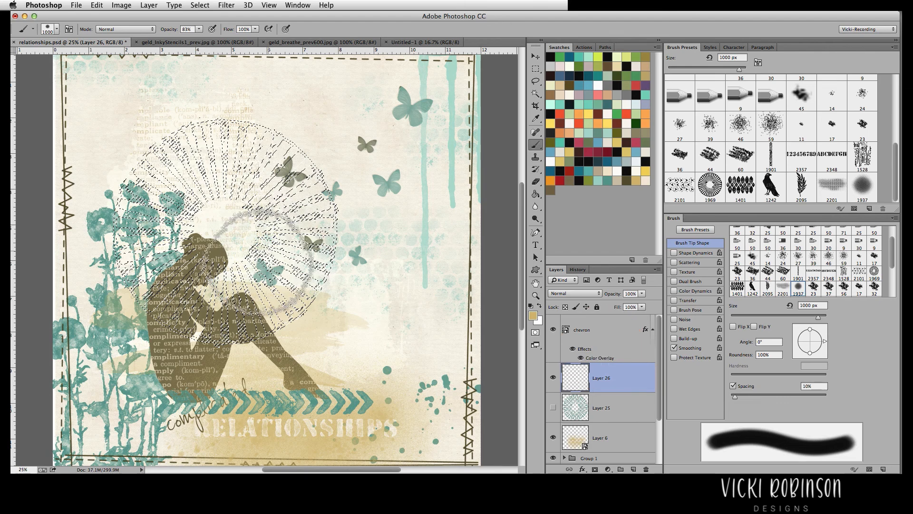
{"action": "left_click", "coordinate": [323, 247]}
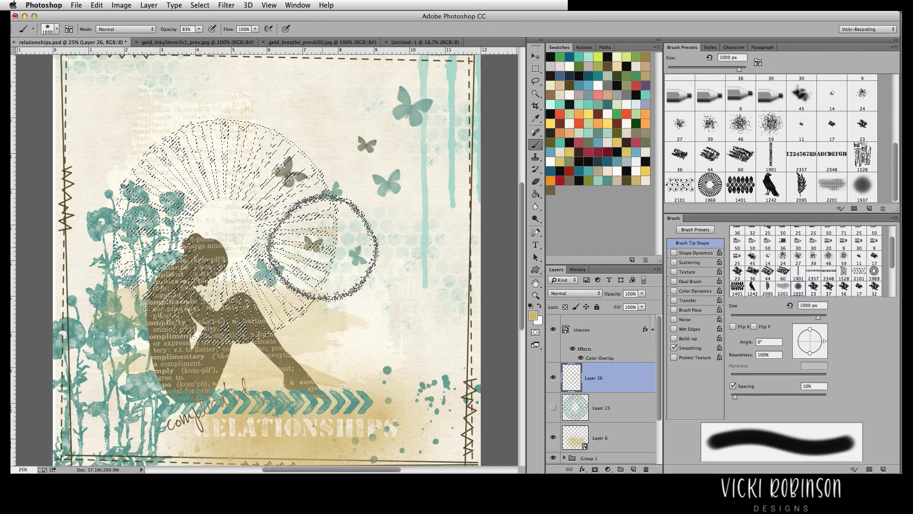
{"action": "left_click", "coordinate": [295, 287]}
{"action": "left_click", "coordinate": [331, 180]}
{"action": "left_click", "coordinate": [301, 147]}
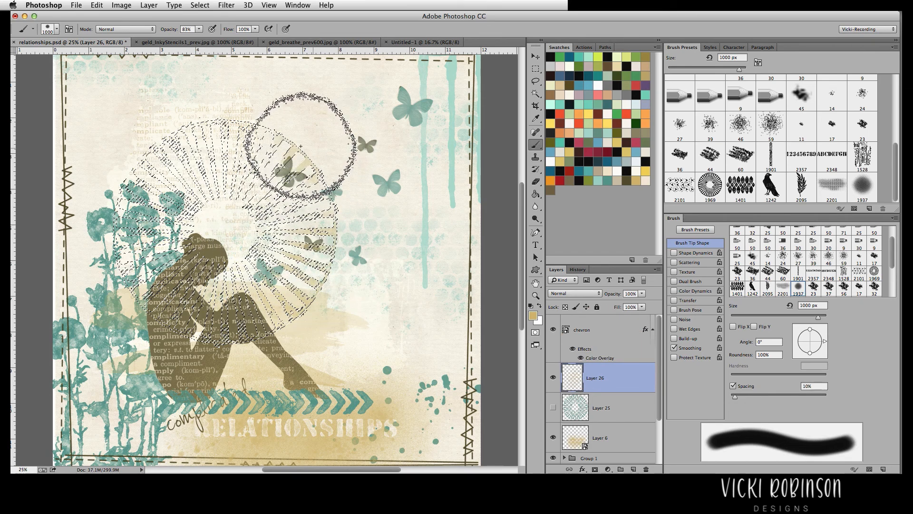
{"action": "left_click", "coordinate": [173, 157]}
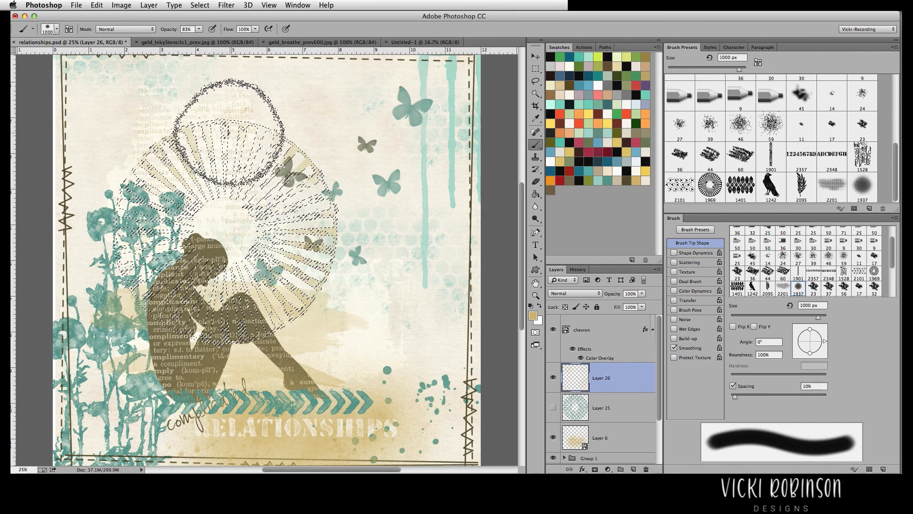
Dab light aqua into the upper and right parts of the wheel selection to blend with the tan.
{"action": "left_click", "coordinate": [598, 180]}
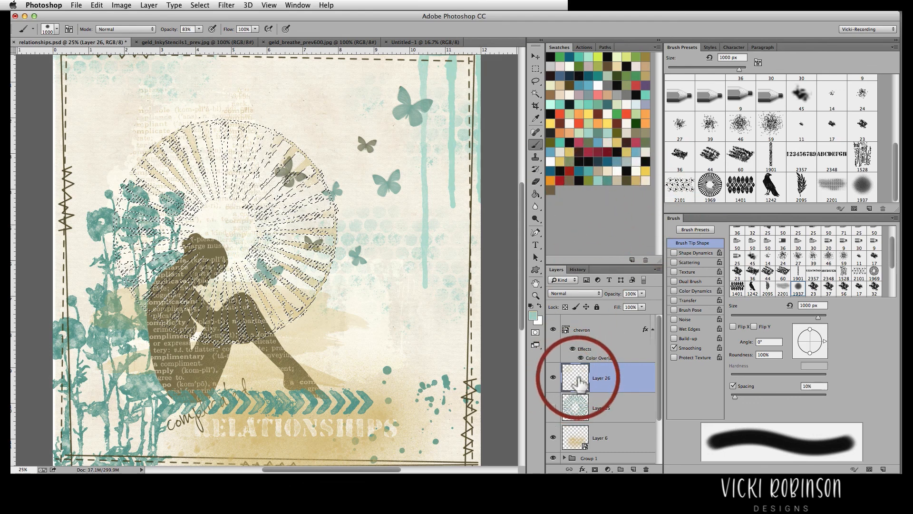
{"action": "left_click", "coordinate": [202, 149]}
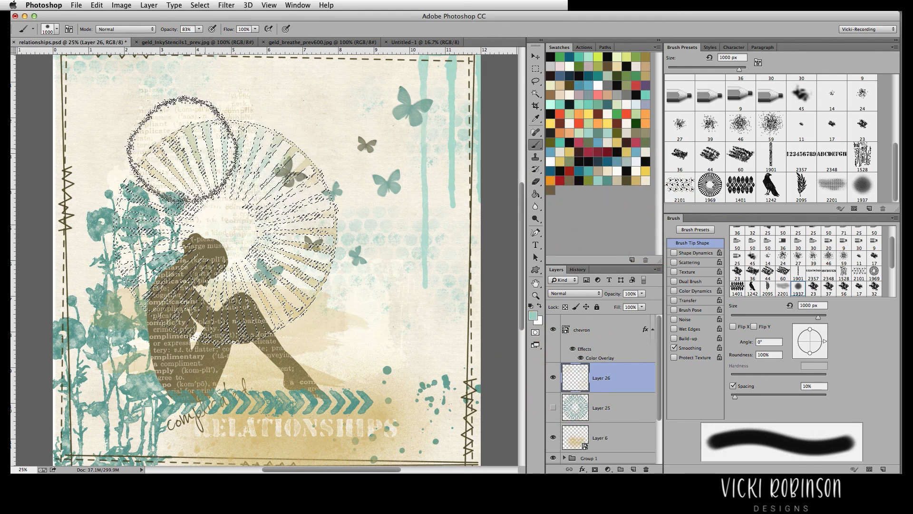
{"action": "left_click", "coordinate": [278, 241]}
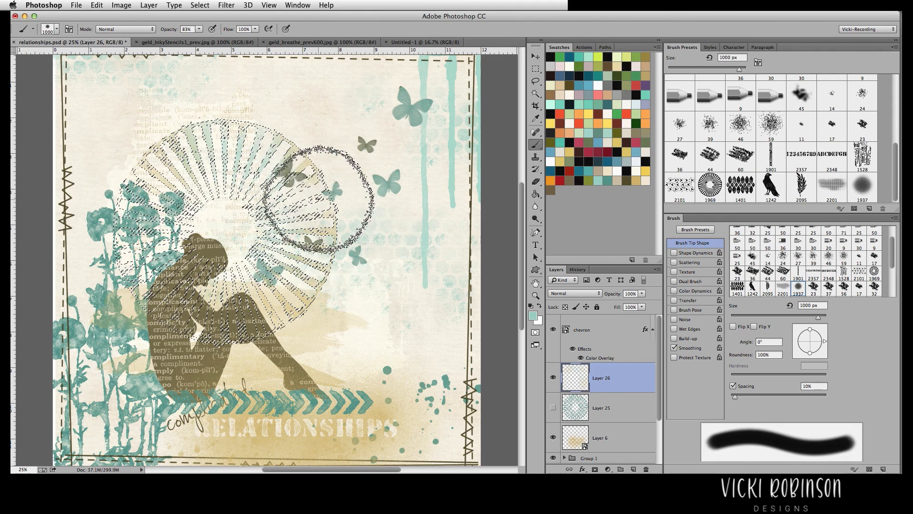
{"action": "left_click", "coordinate": [320, 200]}
Inspect the blended wheel colours up close and clear the selection.
{"action": "key", "text": "super+plus"}
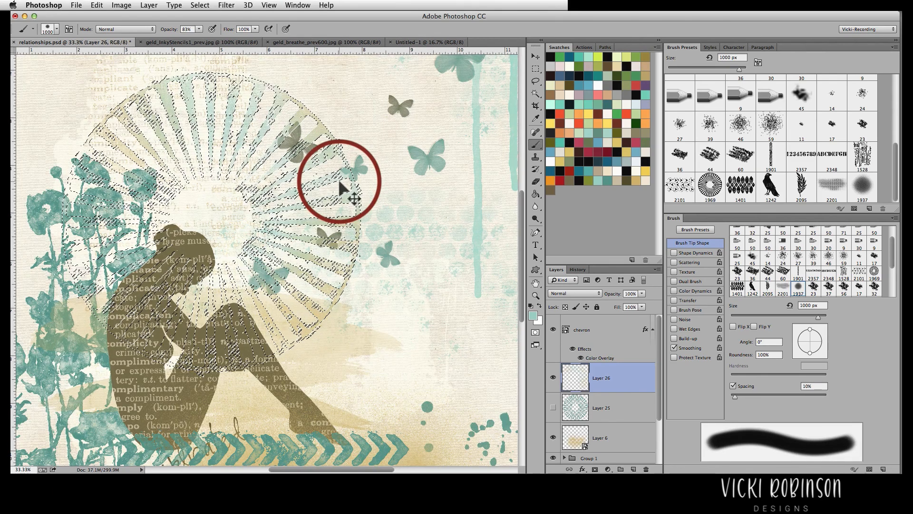
{"action": "left_click_drag", "start_coordinate": [524, 207], "coordinate": [521, 170]}
{"action": "key", "text": "super+plus"}
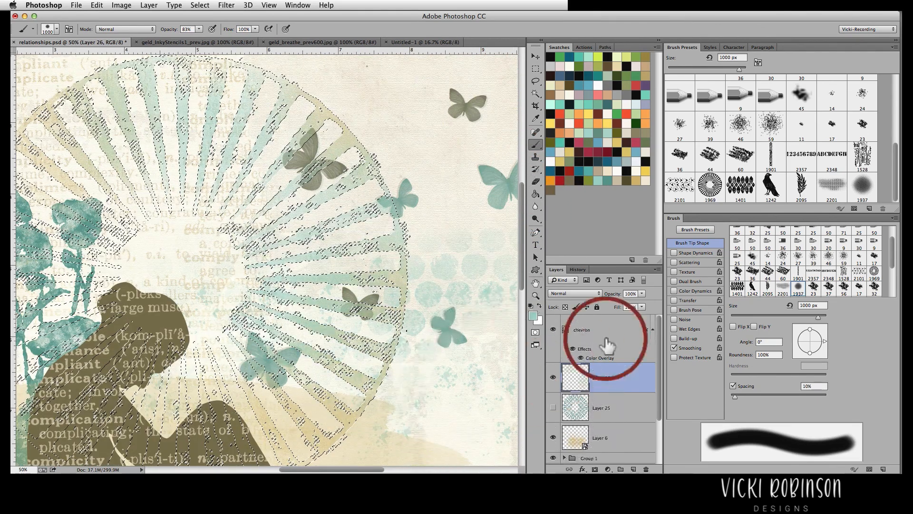
{"action": "key", "text": "super+minus"}
{"action": "key", "text": "super+minus"}
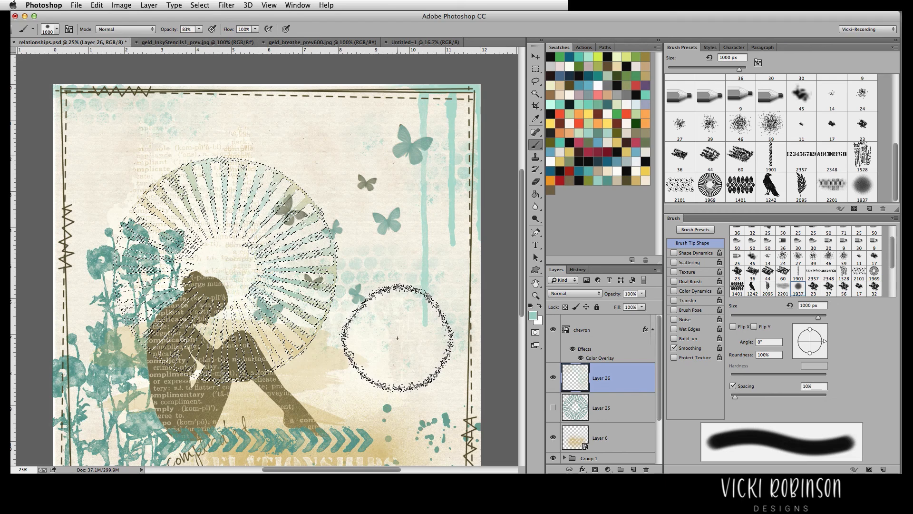
{"action": "key", "text": "ctrl+d"}
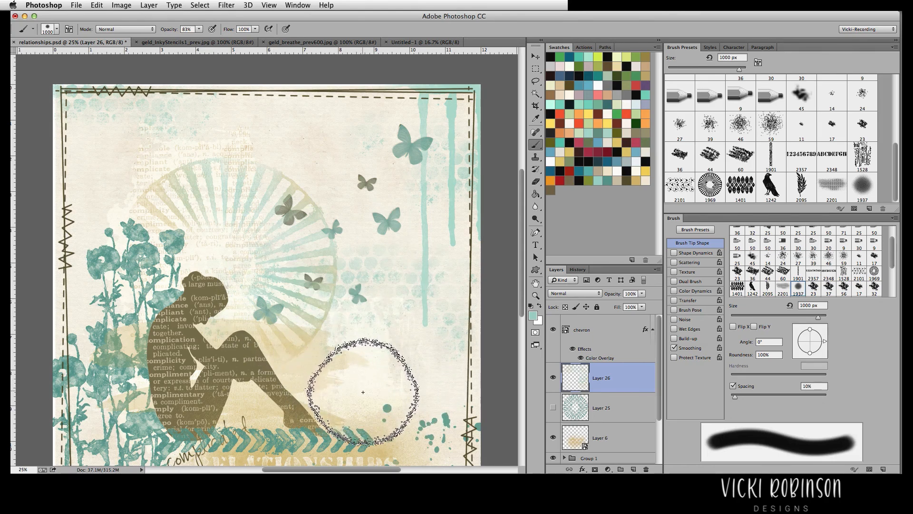
{"action": "left_click", "coordinate": [406, 348], "text": "super"}
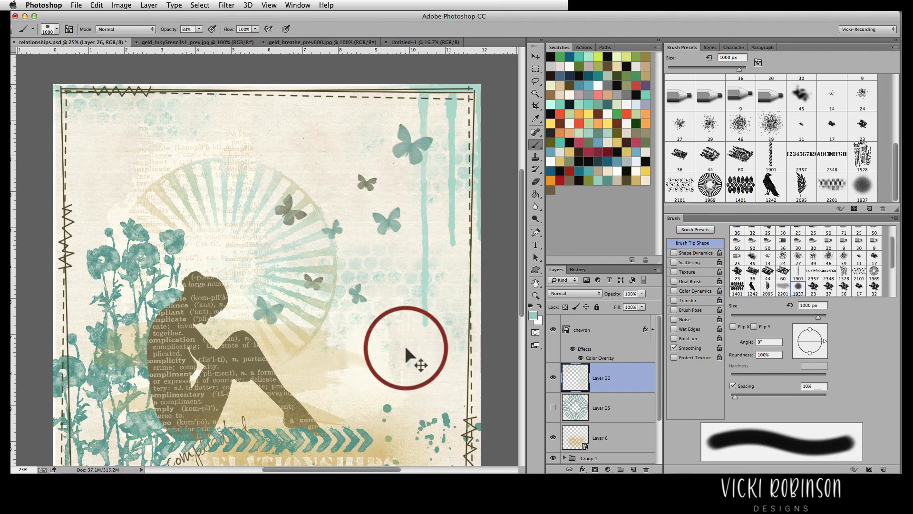
{"action": "key", "text": "super+h"}
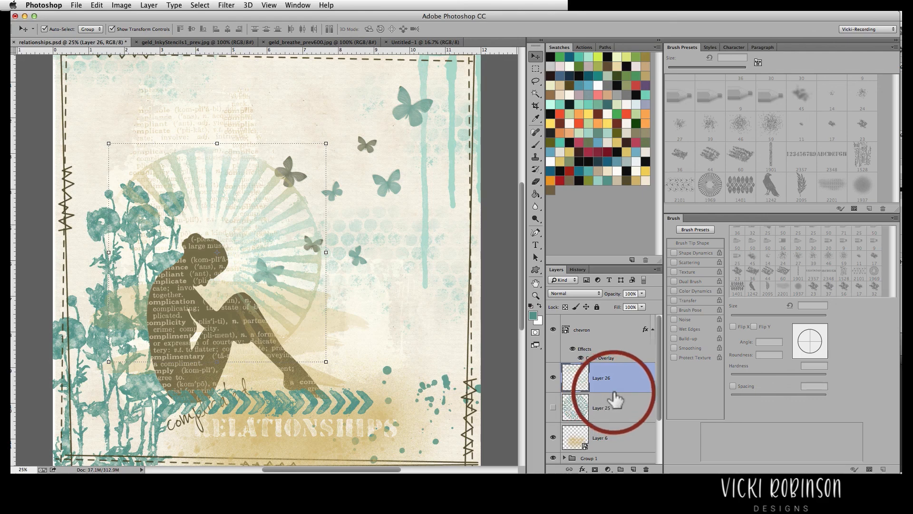
{"action": "scroll", "coordinate": [520, 231], "scroll_direction": "down", "scroll_amount": 5}
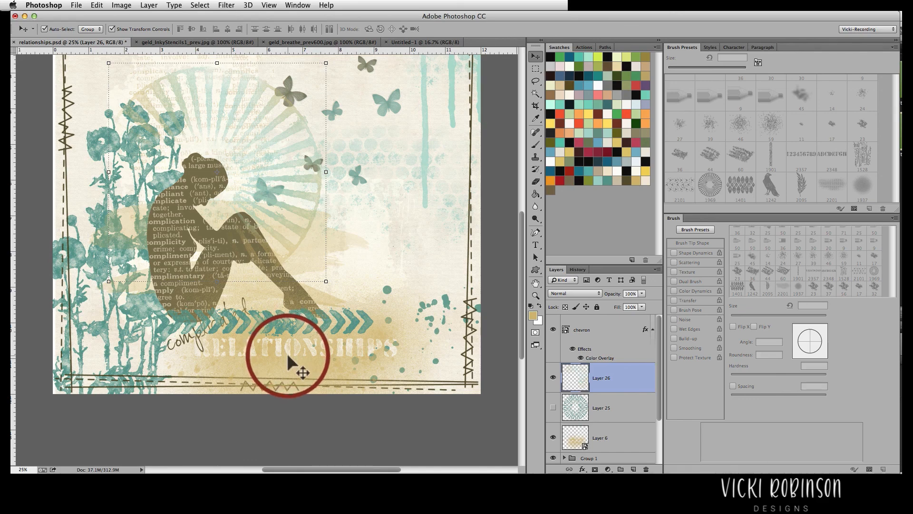
{"action": "scroll", "coordinate": [524, 317], "scroll_direction": "up", "scroll_amount": 5}
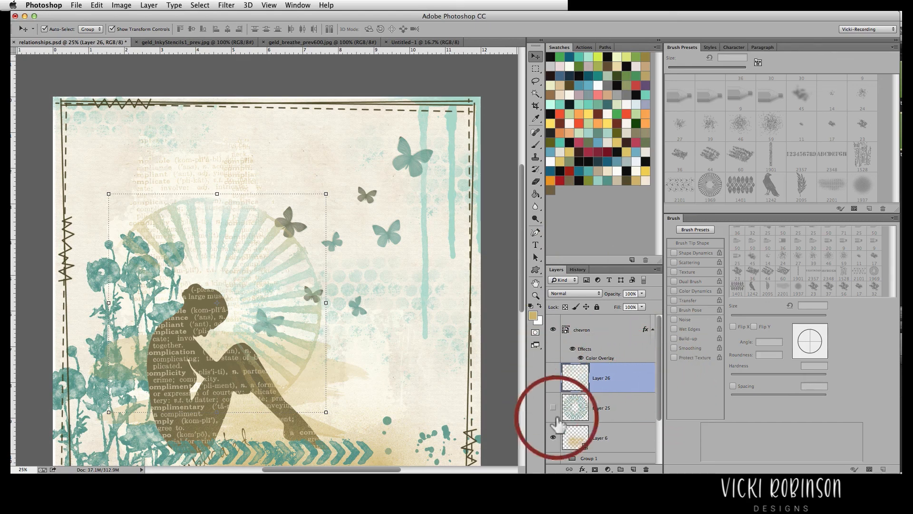
Hide the blended wheel layer and stamp the 2348 px ABCDEFGH stencil brush in teal across the page's upper area on a new layer.
{"action": "left_click", "coordinate": [553, 377]}
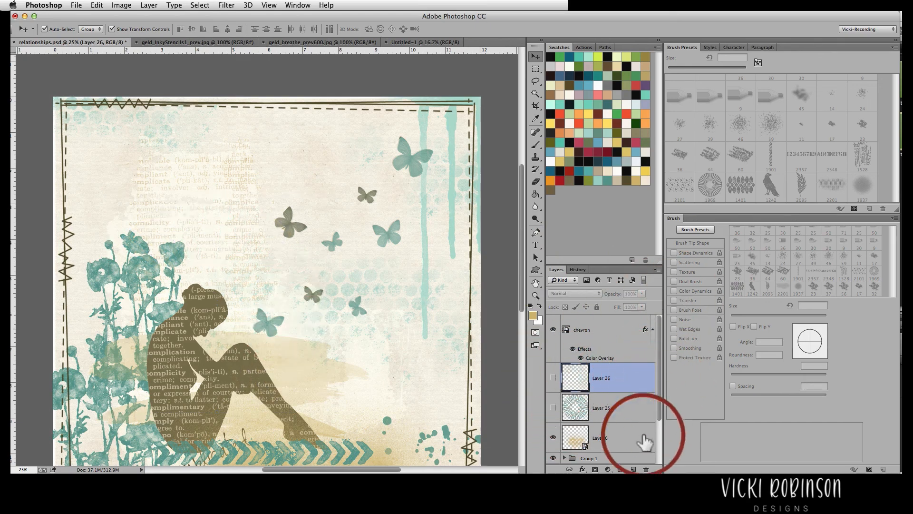
{"action": "left_click", "coordinate": [633, 469]}
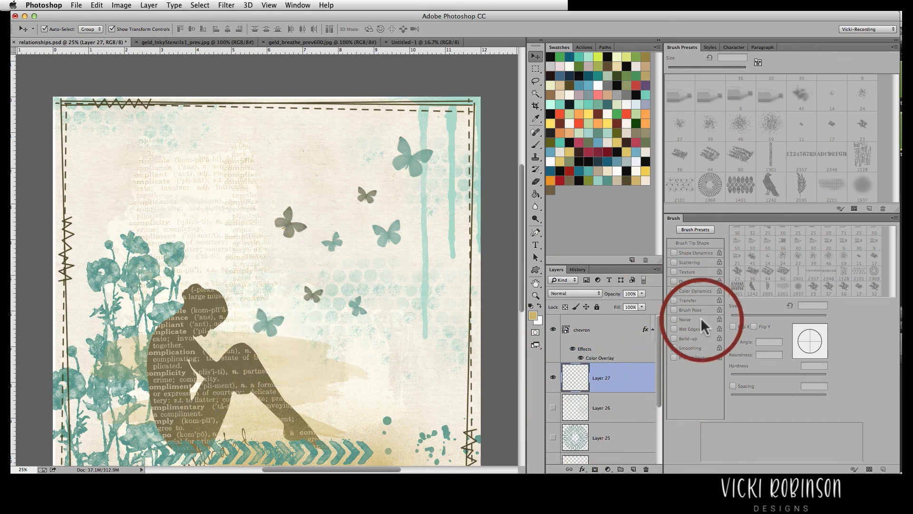
{"action": "key", "text": "b"}
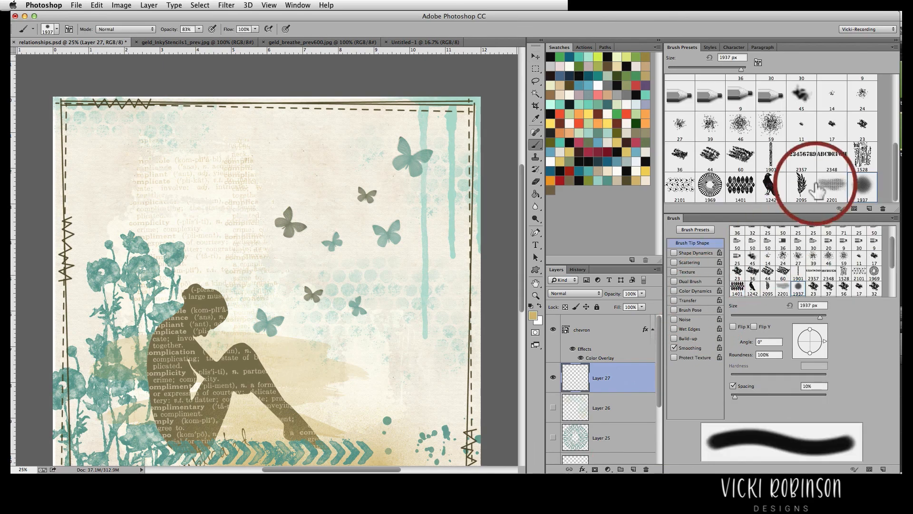
{"action": "left_click", "coordinate": [835, 157]}
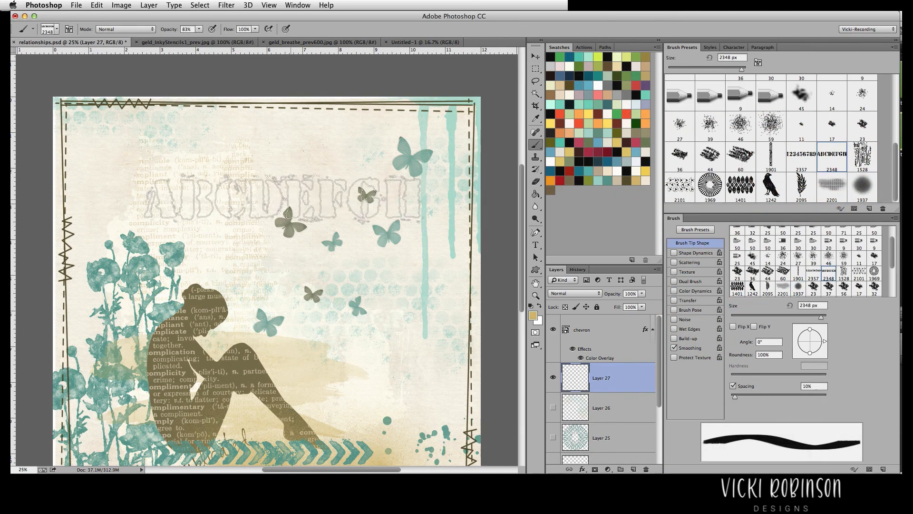
{"action": "left_click", "coordinate": [615, 169]}
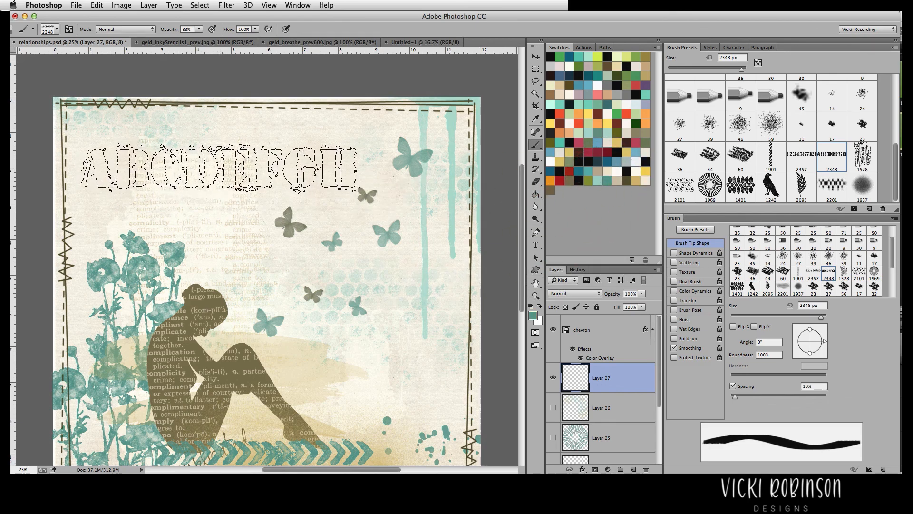
{"action": "left_click", "coordinate": [219, 167]}
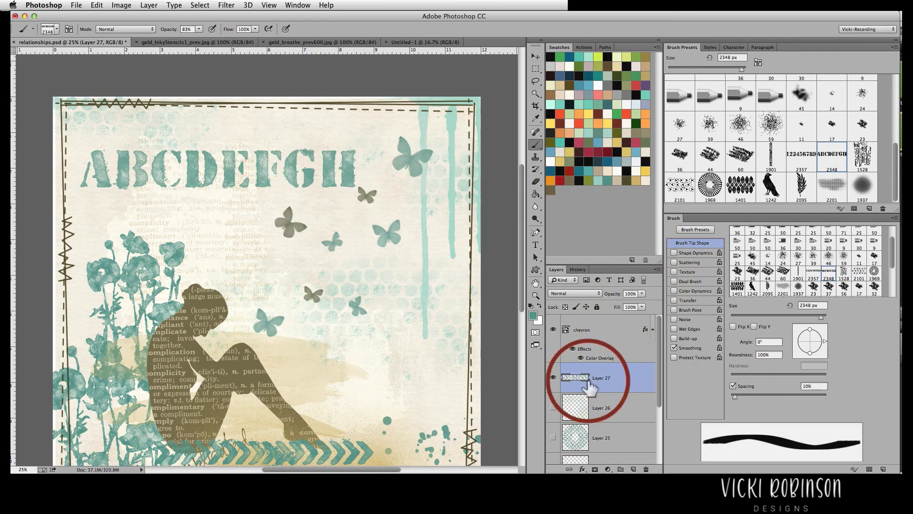
Add a new layer and load the inverse of the stamped ABCDEFGH stencil's outline as the selection.
{"action": "left_click", "coordinate": [633, 469]}
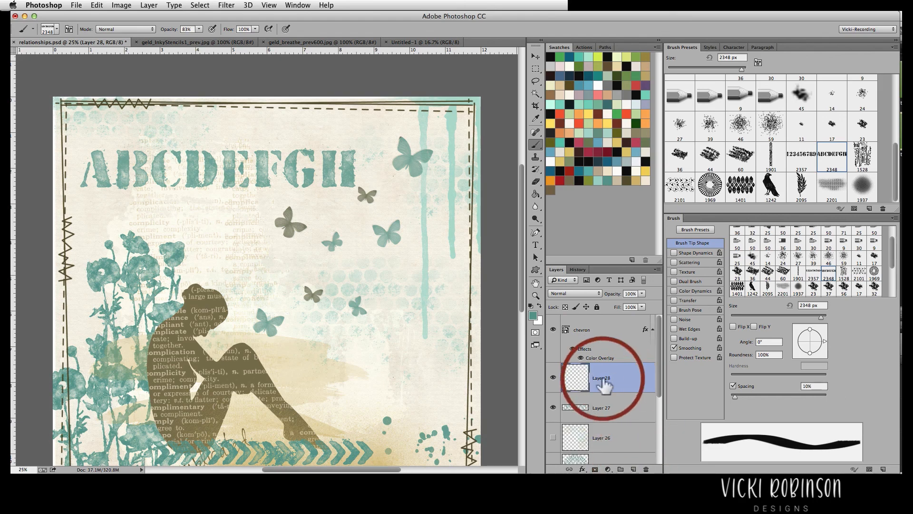
{"action": "left_click_drag", "start_coordinate": [642, 377], "coordinate": [579, 413]}
{"action": "left_click", "coordinate": [575, 410], "text": "super"}
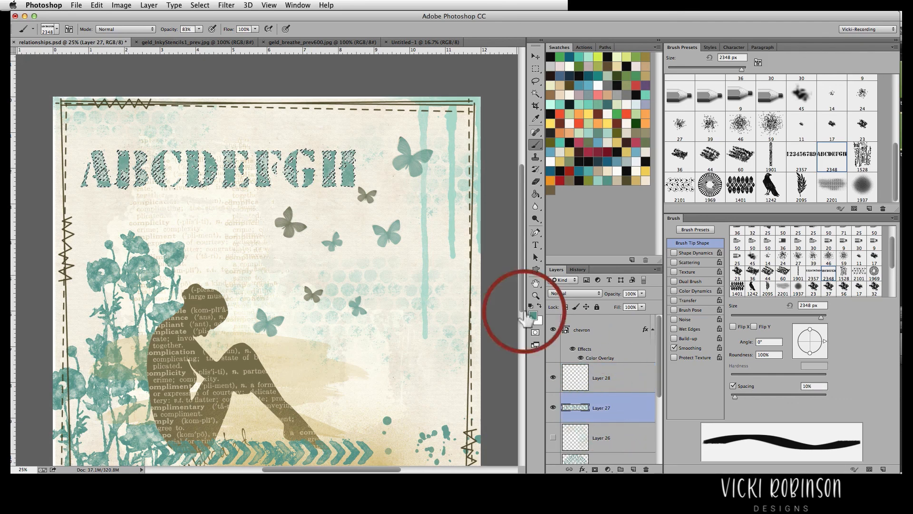
{"action": "left_click", "coordinate": [200, 5]}
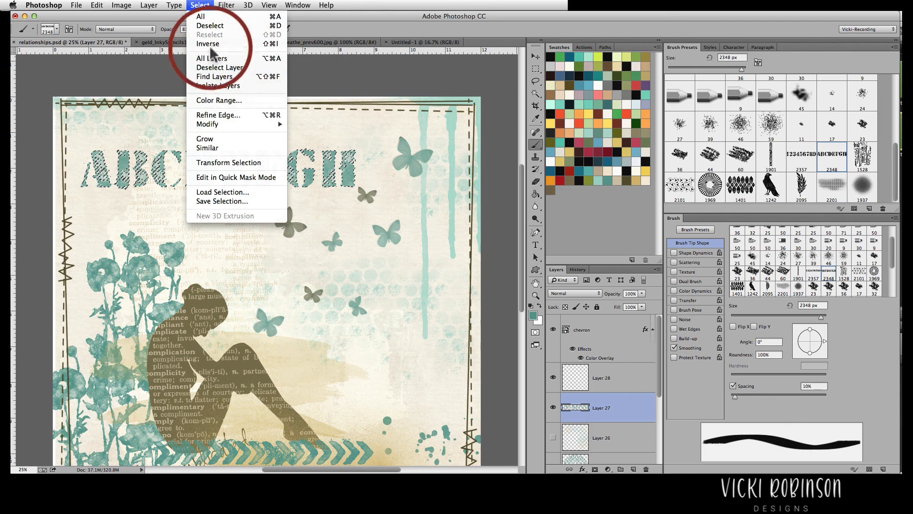
{"action": "left_click", "coordinate": [201, 16]}
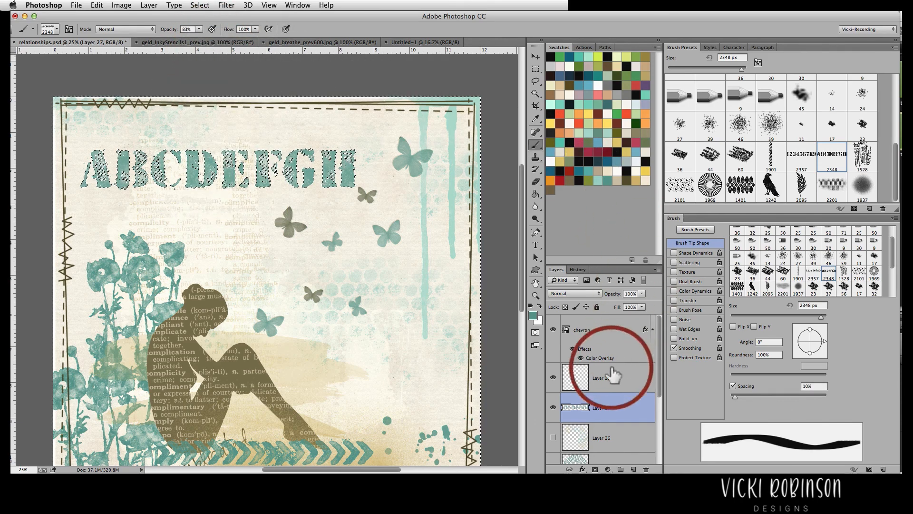
Hide the teal ABCDEFGH layer and make the empty layer above it active.
{"action": "left_click", "coordinate": [553, 407]}
{"action": "left_click", "coordinate": [553, 377]}
{"action": "left_click", "coordinate": [581, 376]}
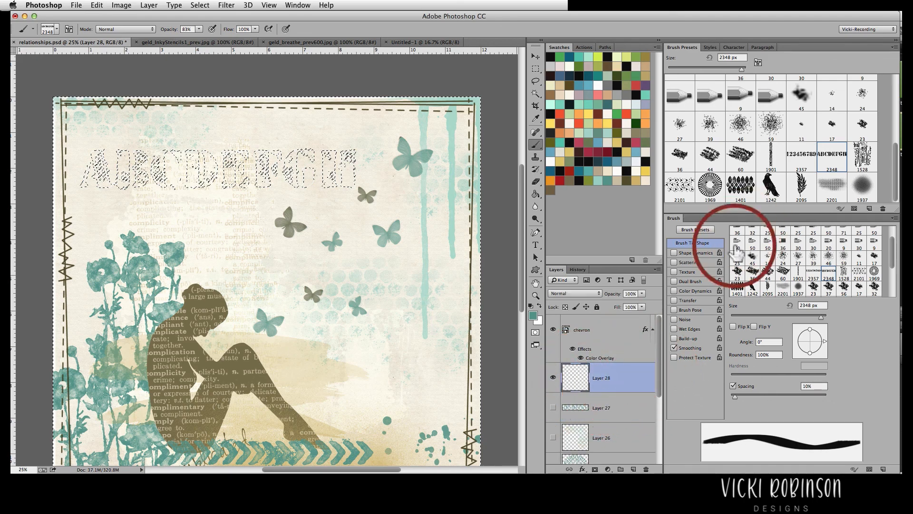
Paint tan over the area around the masked letters using the soft 1937 px brush reduced to 1400 px.
{"action": "left_click", "coordinate": [636, 180]}
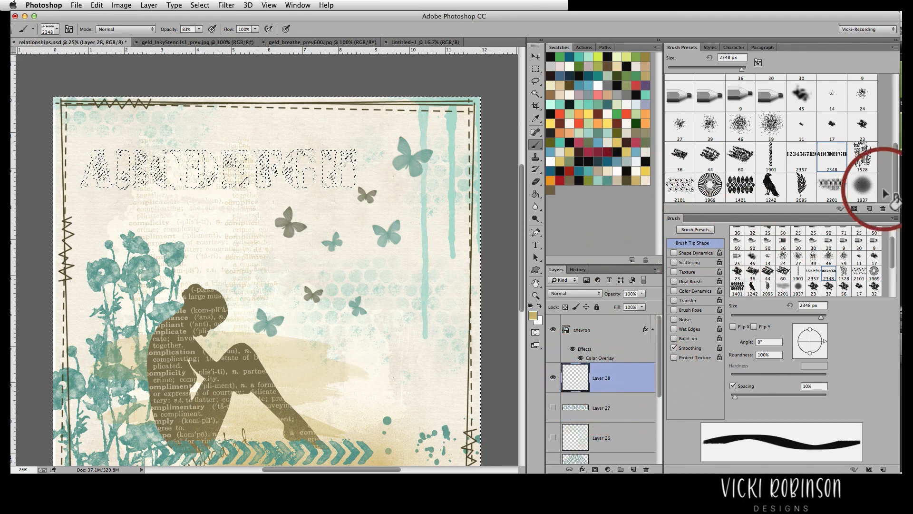
{"action": "left_click", "coordinate": [862, 186]}
{"action": "key", "text": "bracketleft"}
{"action": "key", "text": "bracketleft"}
{"action": "key", "text": "bracketleft"}
{"action": "key", "text": "bracketleft"}
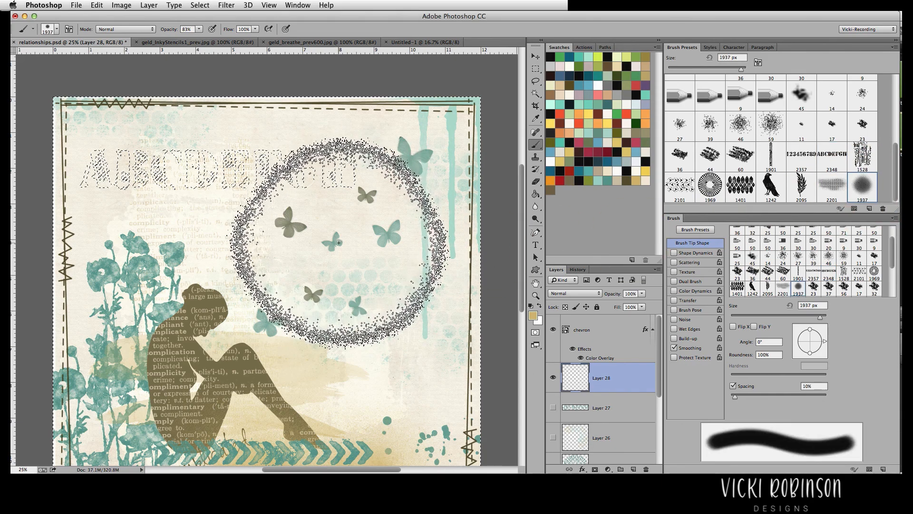
{"action": "key", "text": "bracketleft"}
{"action": "key", "text": "bracketleft"}
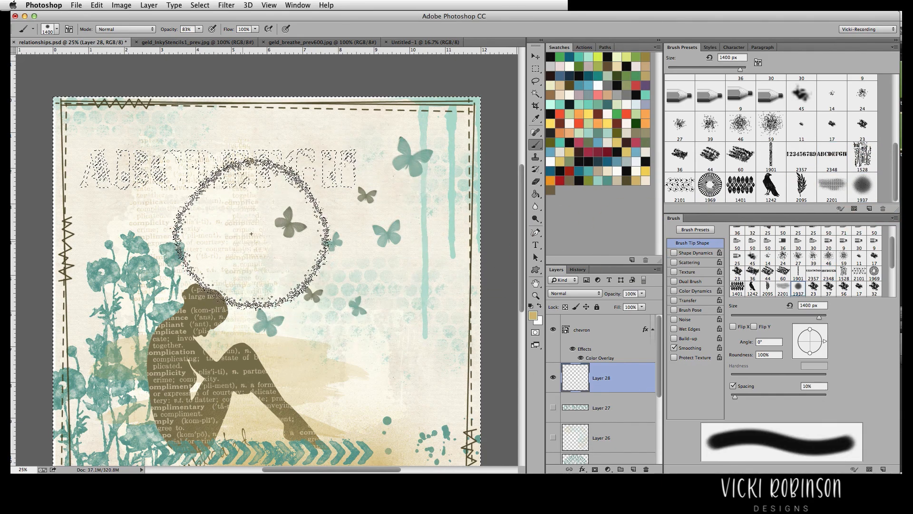
{"action": "left_click", "coordinate": [341, 208]}
{"action": "left_click_drag", "start_coordinate": [387, 163], "coordinate": [112, 167]}
Blend light aqua into the tan around the letters at 1500 px, lowering the brush opacity to 70%, and clear the selection.
{"action": "left_click", "coordinate": [598, 180]}
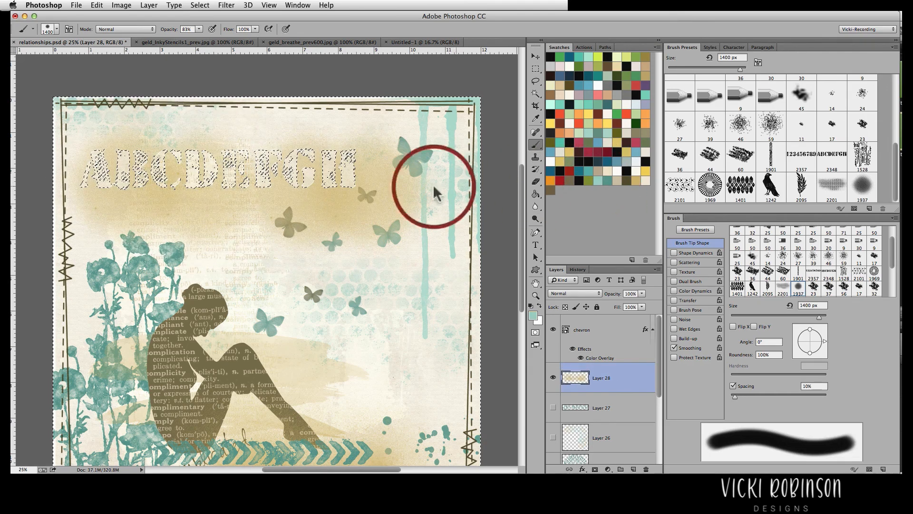
{"action": "left_click", "coordinate": [344, 178]}
{"action": "mouse_move", "coordinate": [300, 201]}
{"action": "left_mouse_down"}
{"action": "mouse_move", "coordinate": [257, 176]}
{"action": "mouse_move", "coordinate": [174, 172]}
{"action": "mouse_move", "coordinate": [150, 187]}
{"action": "mouse_move", "coordinate": [280, 237]}
{"action": "mouse_move", "coordinate": [268, 237]}
{"action": "mouse_move", "coordinate": [288, 215]}
{"action": "left_mouse_up"}
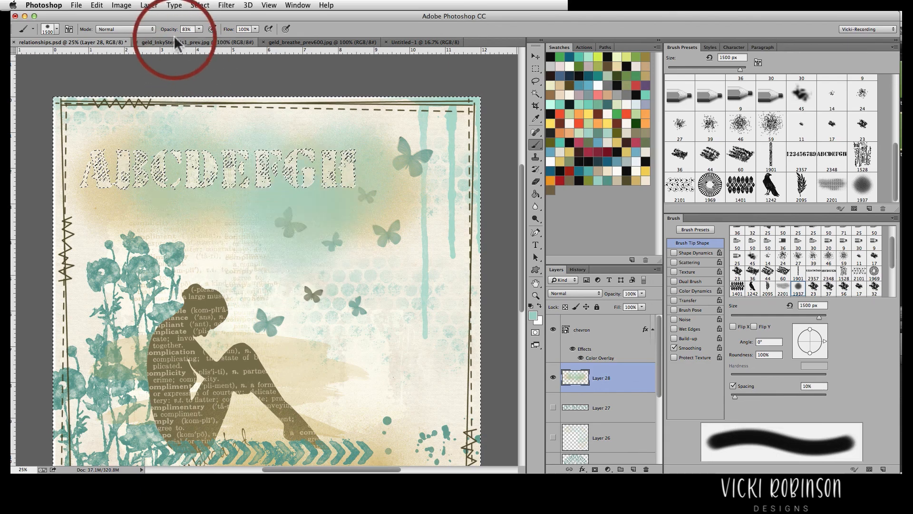
{"action": "left_click_drag", "start_coordinate": [176, 31], "coordinate": [170, 32]}
{"action": "key", "text": "bracketright"}
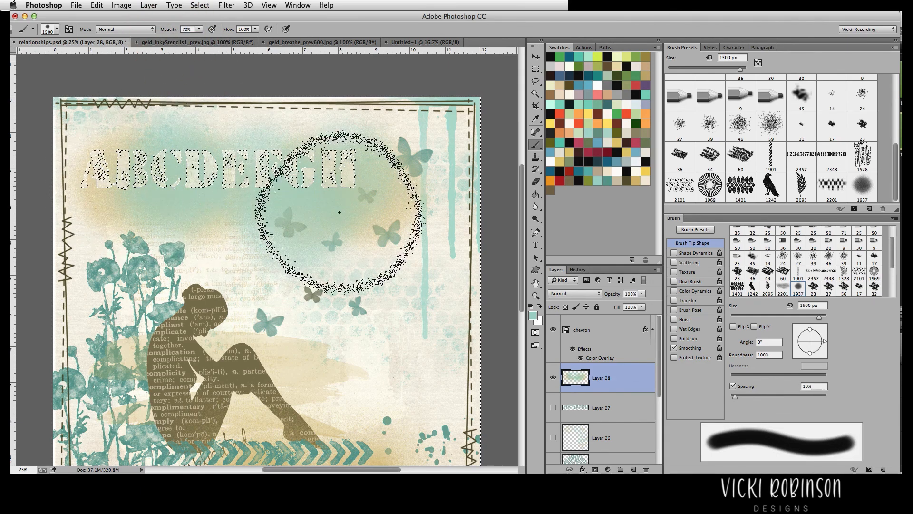
{"action": "key", "text": "super+d"}
{"action": "left_click", "coordinate": [450, 356]}
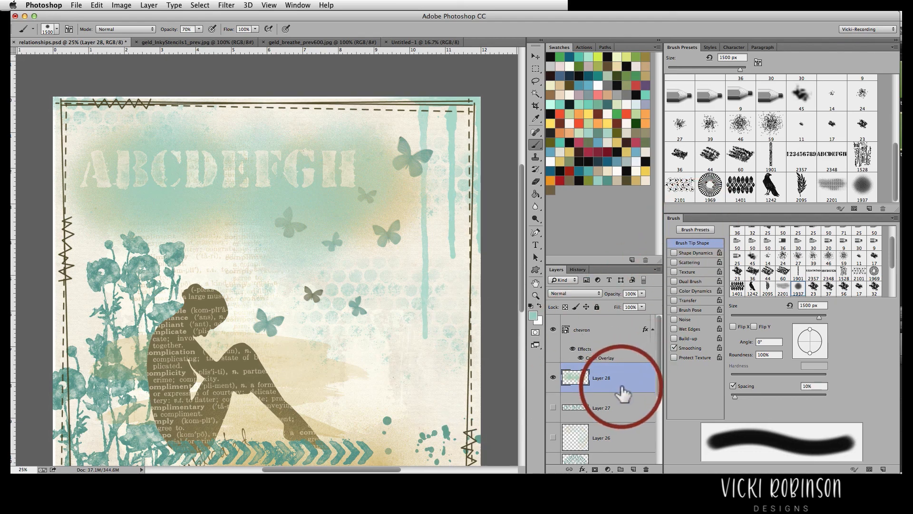
Examine the letter edges and the blended aqua and tan around them up close.
{"action": "key", "text": "super+equal"}
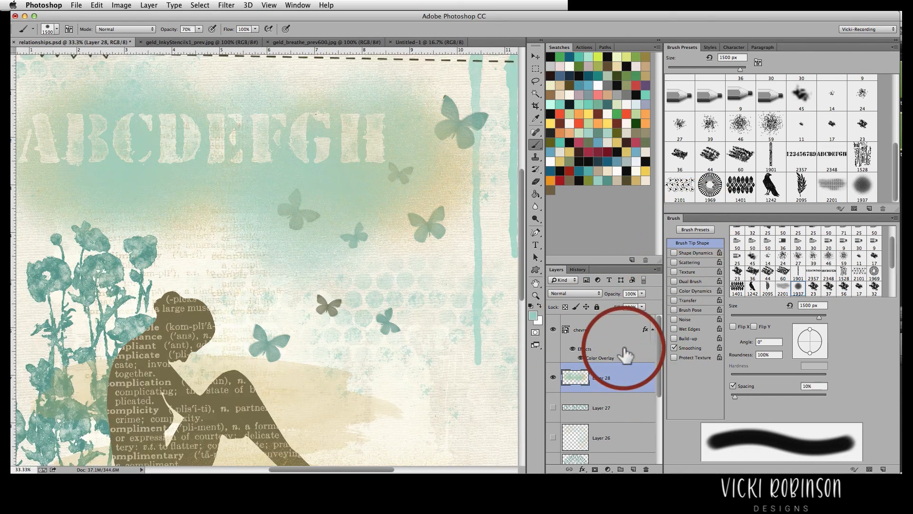
{"action": "scroll", "coordinate": [520, 205], "scroll_direction": "up", "scroll_amount": 3}
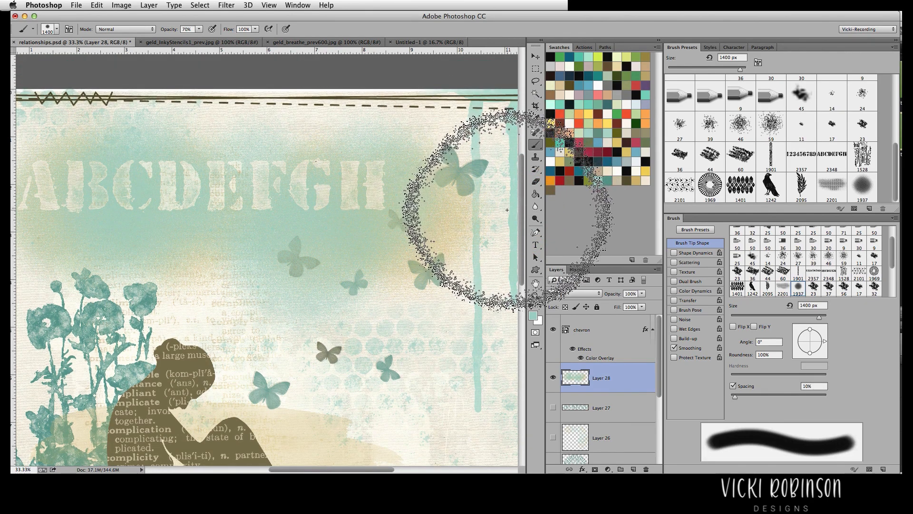
{"action": "key", "text": "v"}
{"action": "key", "text": "super+equal"}
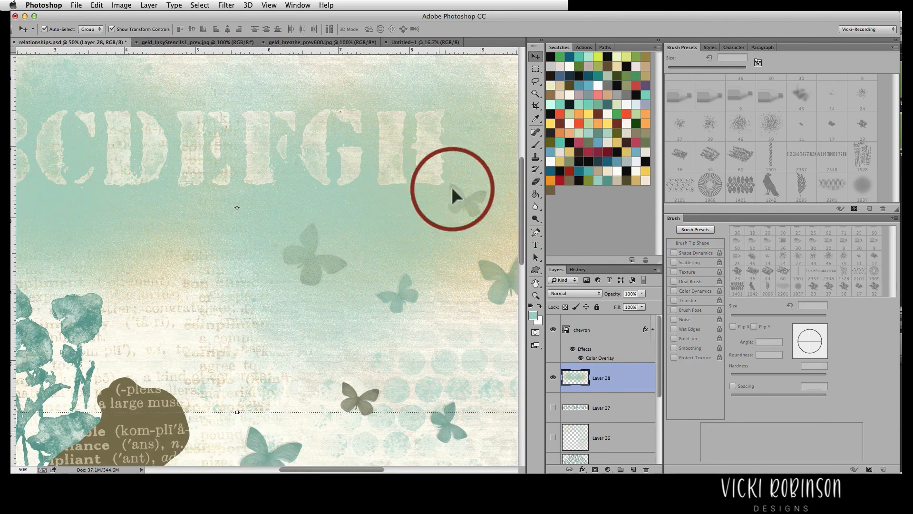
{"action": "scroll", "coordinate": [519, 202], "scroll_direction": "up", "scroll_amount": 3}
{"action": "scroll", "coordinate": [520, 202], "scroll_direction": "up", "scroll_amount": 2}
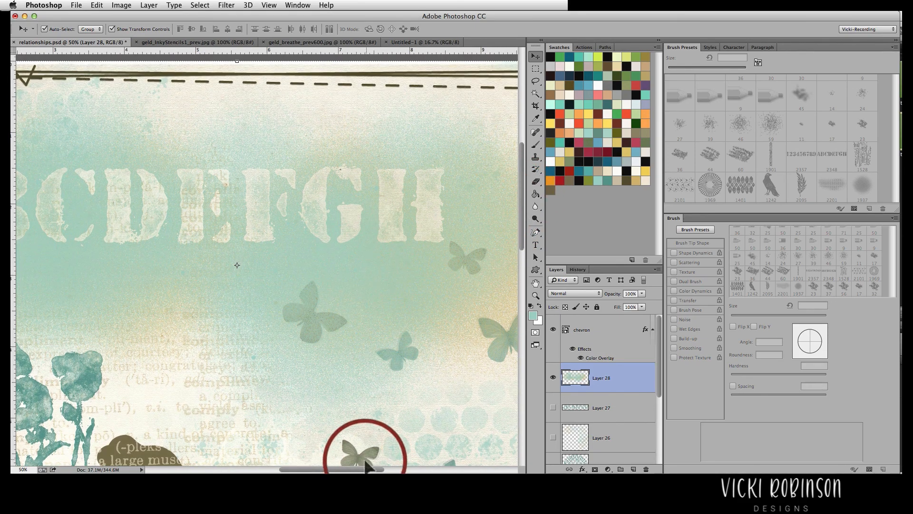
{"action": "mouse_move", "coordinate": [363, 470]}
{"action": "left_mouse_down"}
{"action": "mouse_move", "coordinate": [326, 471]}
{"action": "mouse_move", "coordinate": [350, 471]}
{"action": "left_mouse_up"}
Fit the whole page in view and show the blended wheel layer again.
{"action": "key", "text": "super+0"}
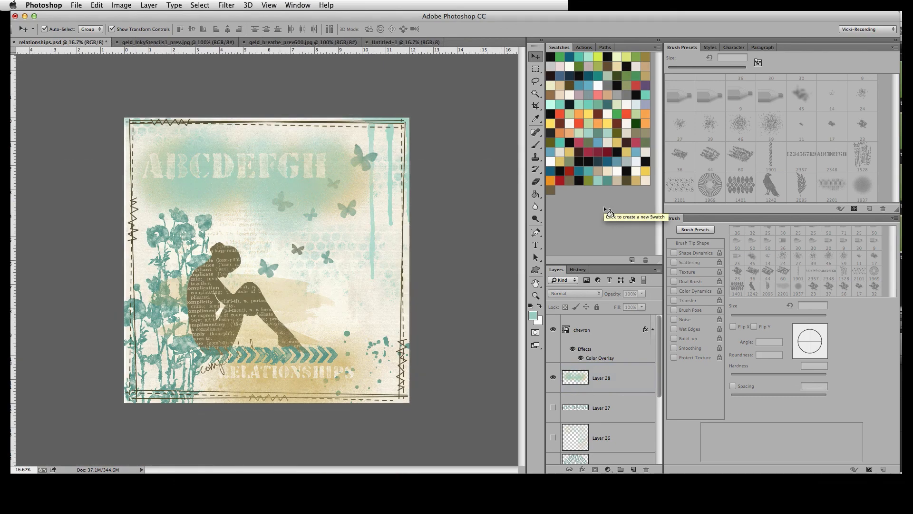
{"action": "left_click", "coordinate": [553, 438]}
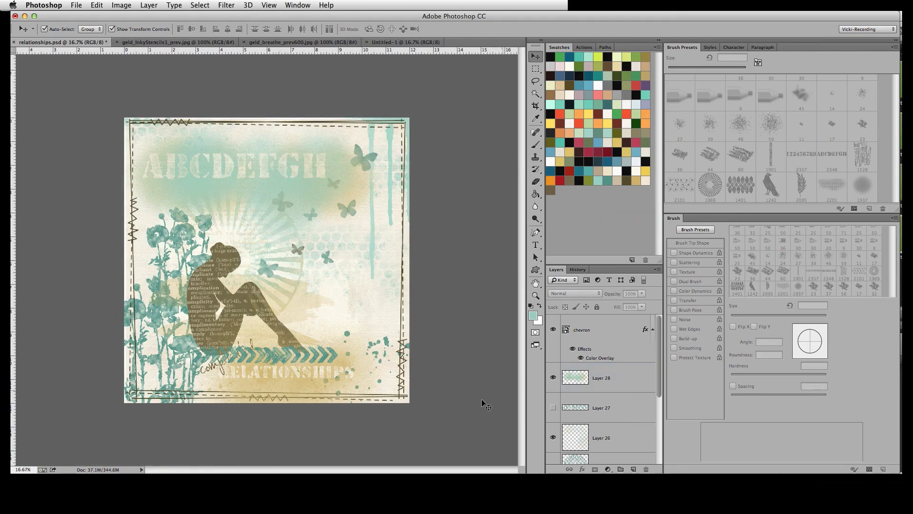